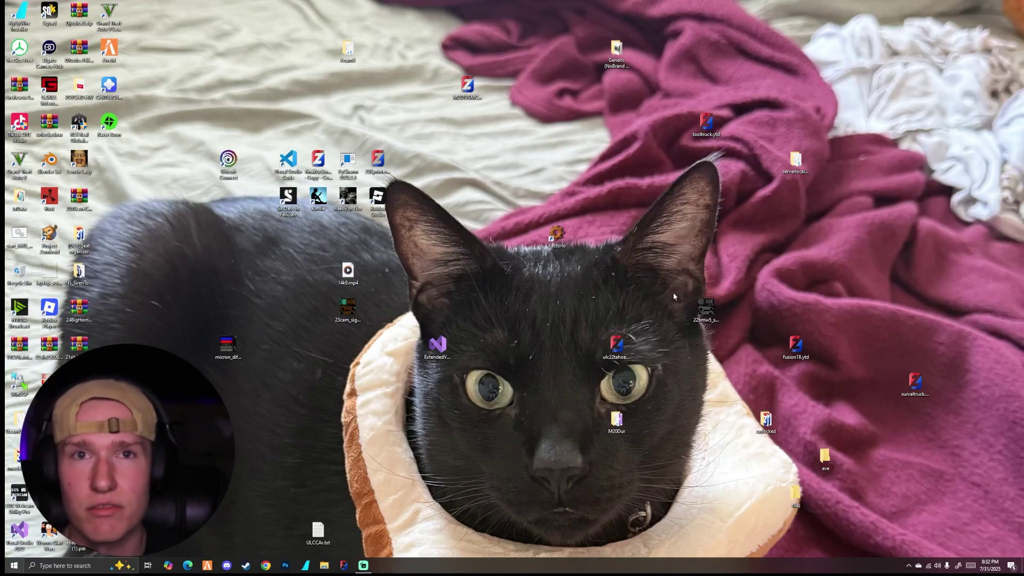
Launch ZModeler 3 from its taskbar icon.
{"action": "left_click", "coordinate": [343, 567]}
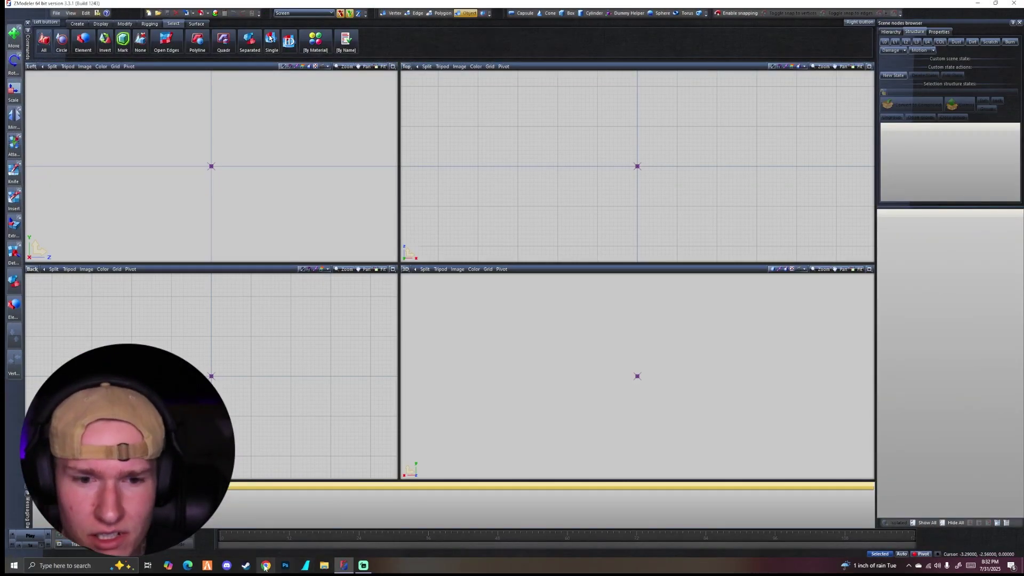
Open Chrome with the chosen profile and bring up the Google results for zmodeler.
{"action": "left_click", "coordinate": [266, 567]}
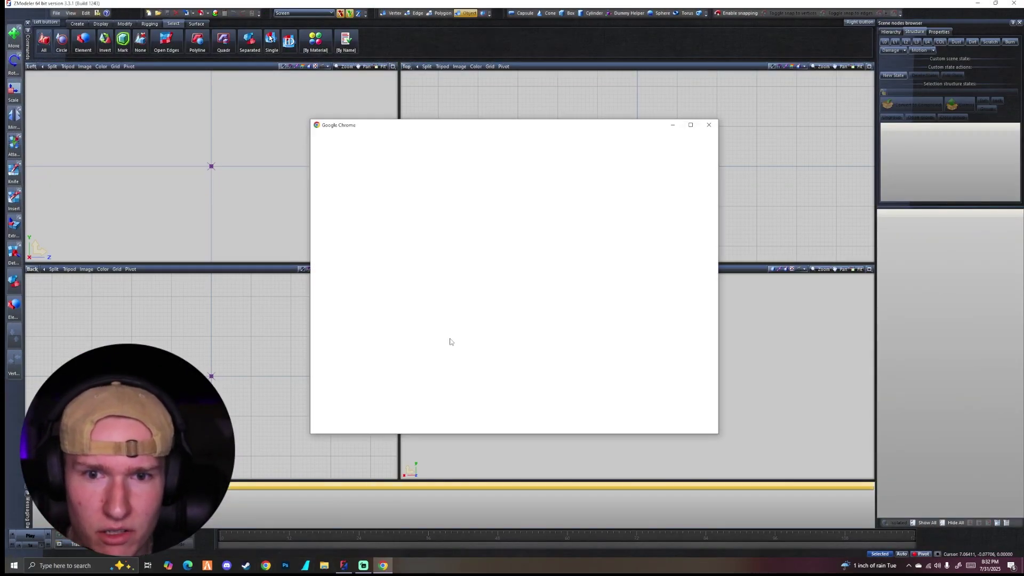
{"action": "left_click", "coordinate": [443, 335]}
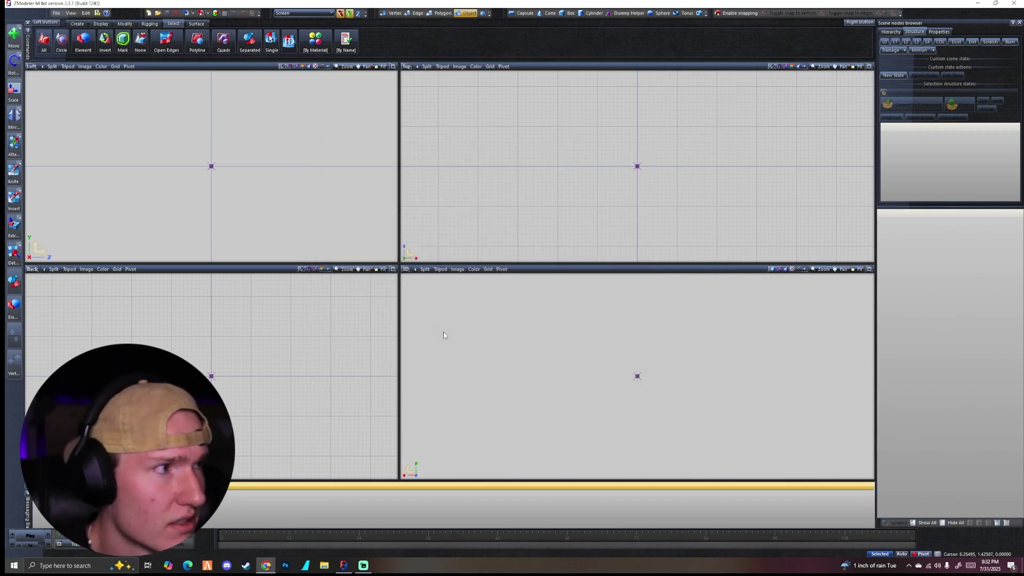
{"action": "key", "text": "alt+Tab"}
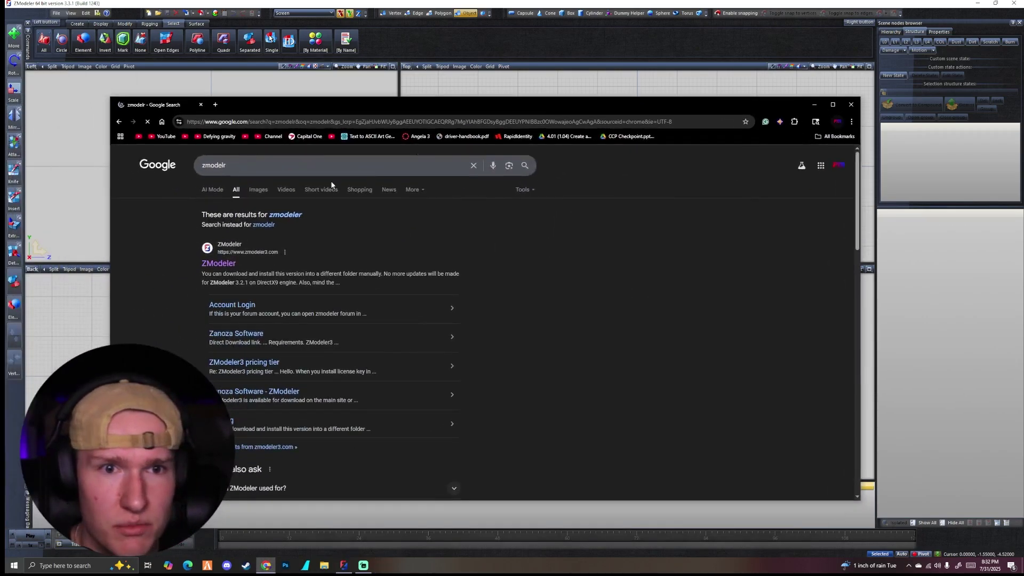
{"action": "left_click_drag", "start_coordinate": [469, 103], "coordinate": [494, 94]}
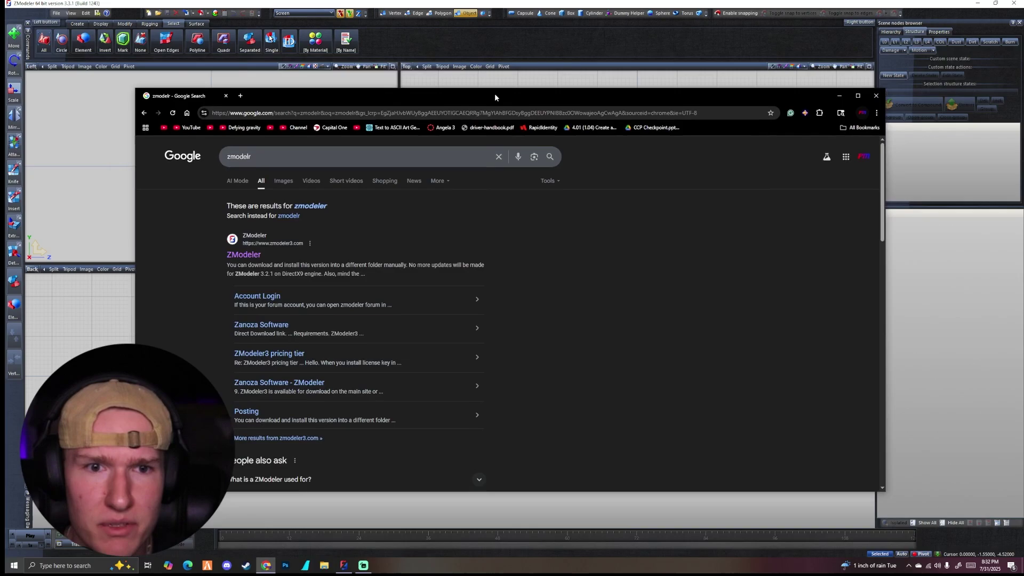
{"action": "left_click", "coordinate": [244, 255]}
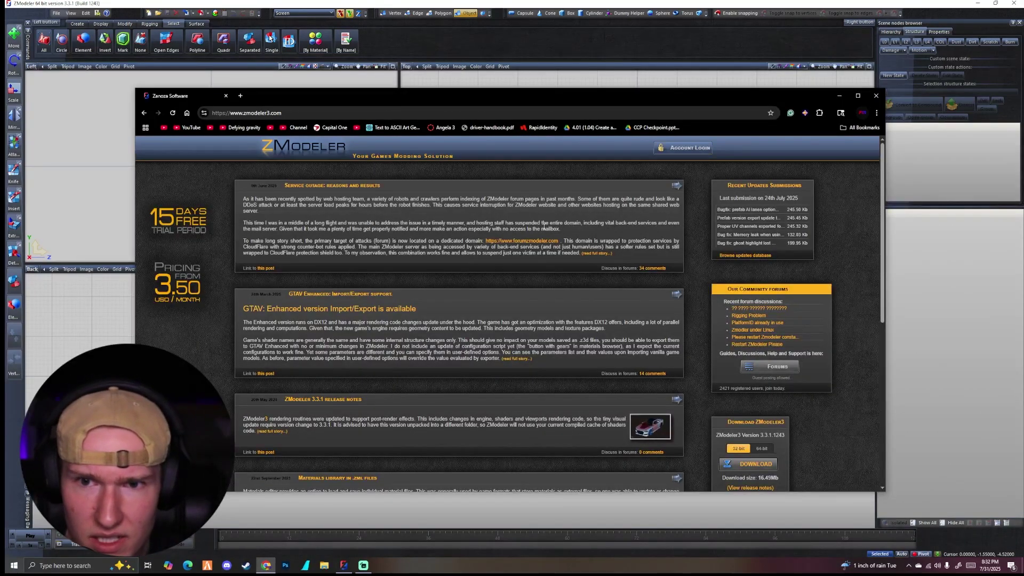
{"action": "scroll", "coordinate": [412, 235], "scroll_direction": "down", "scroll_amount": 1}
{"action": "scroll", "coordinate": [427, 226], "scroll_direction": "up", "scroll_amount": 1}
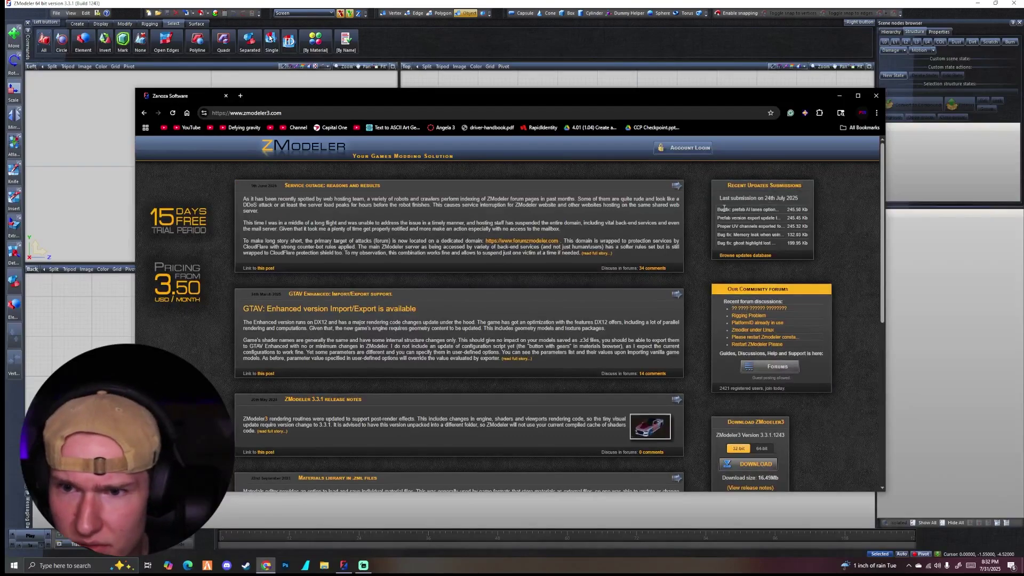
{"action": "scroll", "coordinate": [724, 208], "scroll_direction": "down", "scroll_amount": 3}
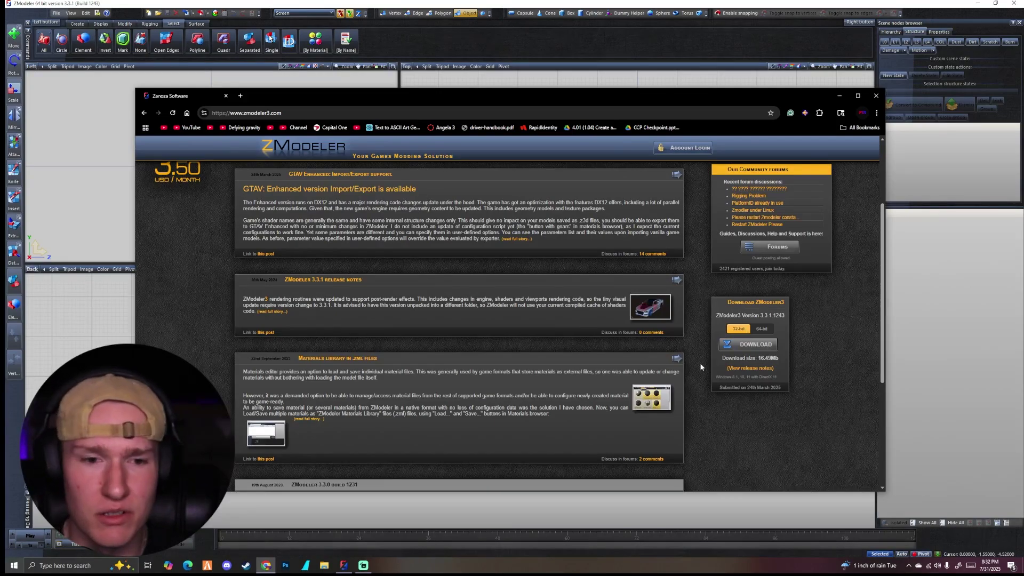
{"action": "left_click", "coordinate": [54, 565]}
{"action": "type", "text": "syste,m"}
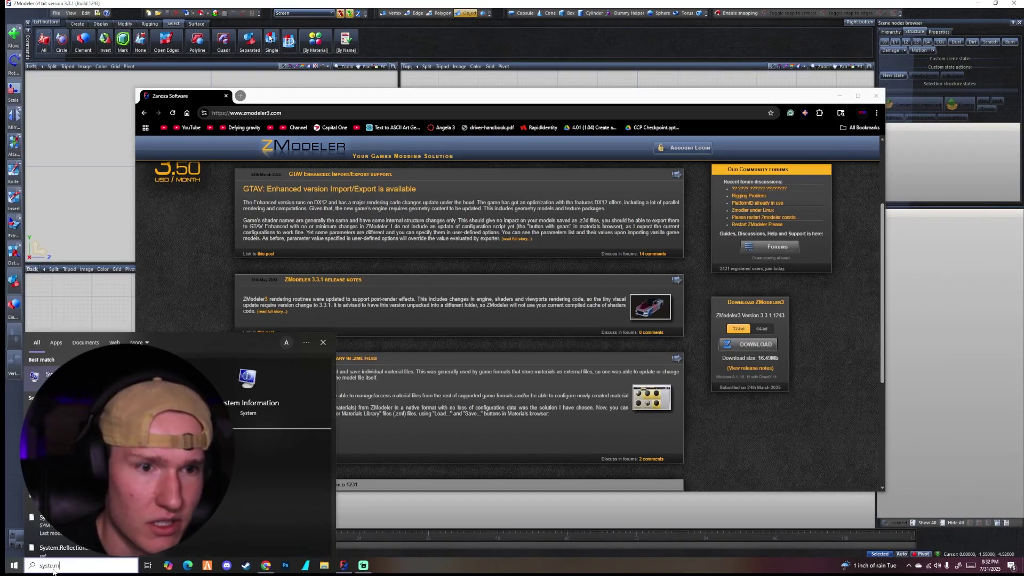
{"action": "key", "text": "Return"}
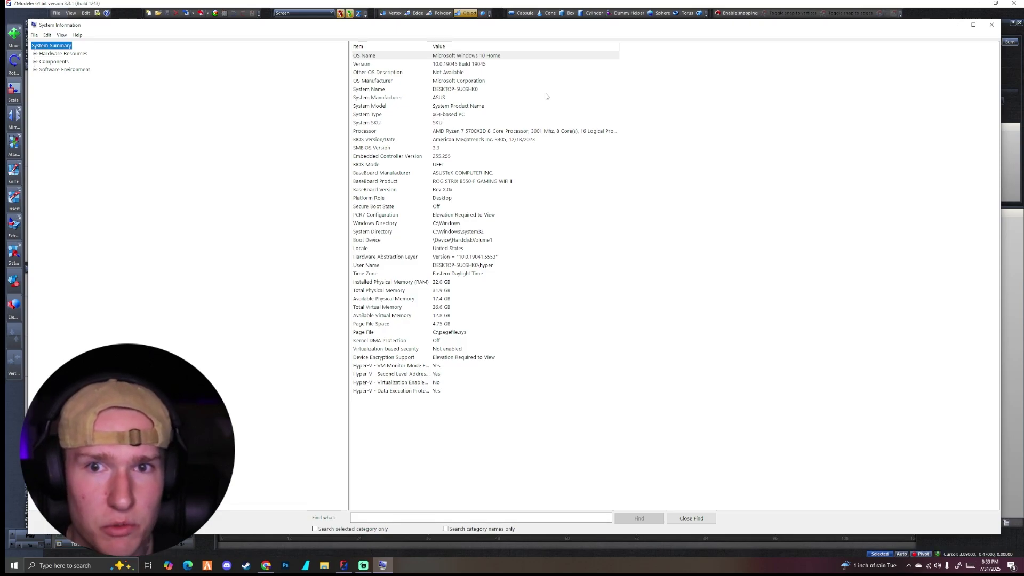
{"action": "left_click", "coordinate": [987, 26]}
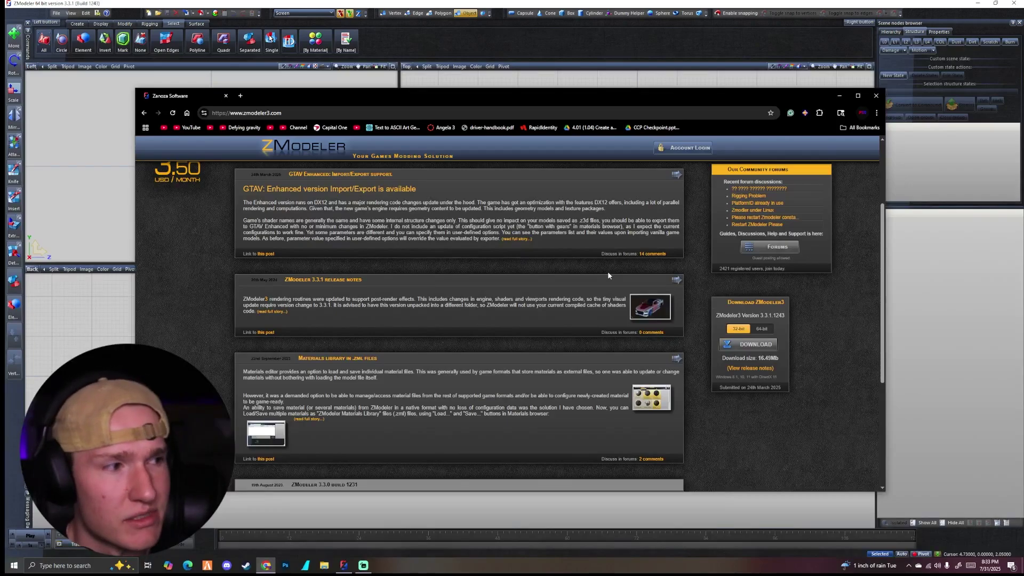
Choose the 64-bit (20.55Mb) download and push the browser off to the left.
{"action": "left_click", "coordinate": [763, 331]}
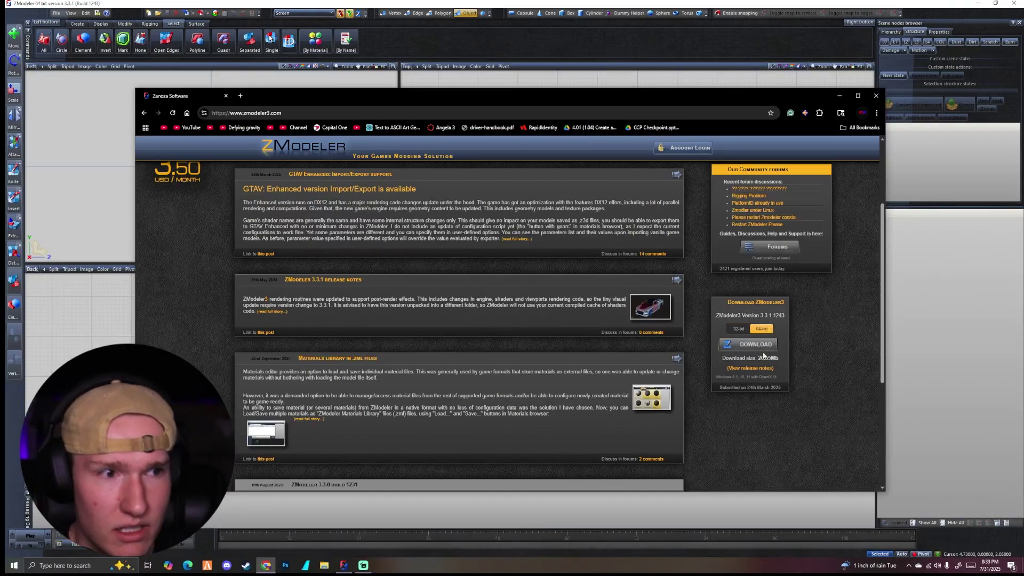
{"action": "scroll", "coordinate": [619, 267], "scroll_direction": "up", "scroll_amount": 1}
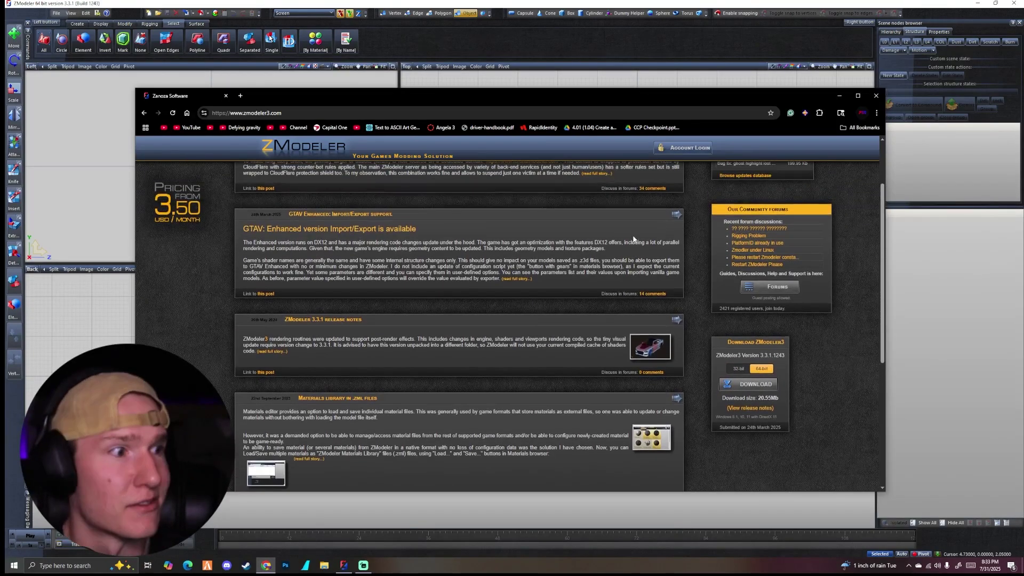
{"action": "left_click_drag", "start_coordinate": [626, 94], "coordinate": [0, 96]}
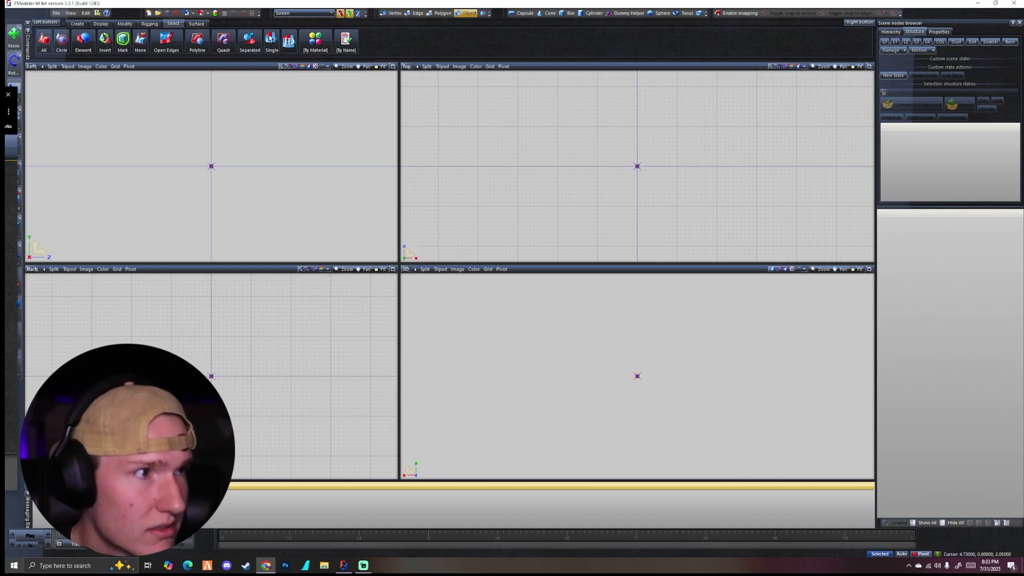
Re-centre the browser and show the account's My licenses list.
{"action": "left_click_drag", "start_coordinate": [13, 95], "coordinate": [449, 108]}
{"action": "left_click", "coordinate": [292, 291]}
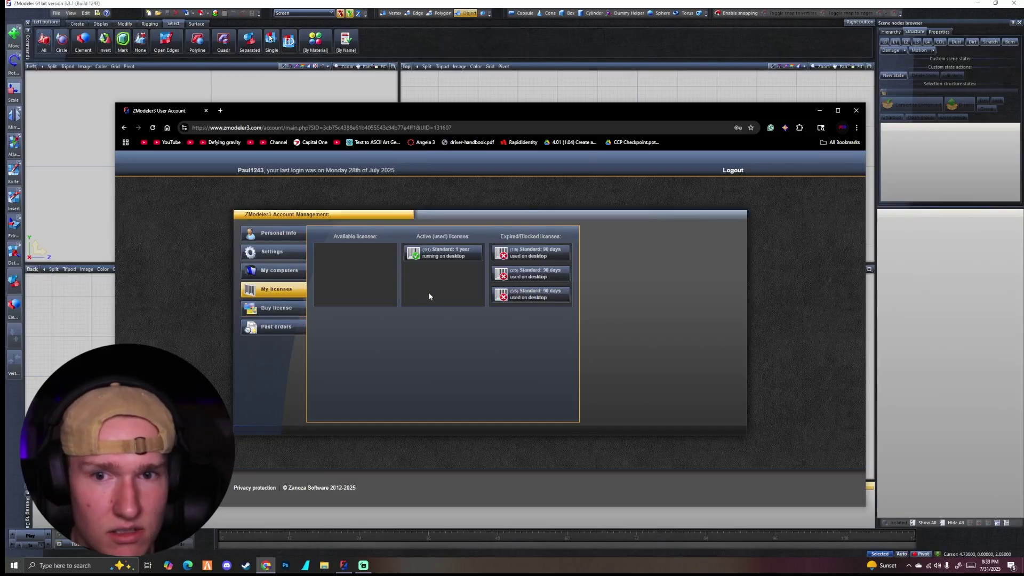
Copy the active Standard 1-year license's key and minimise the browser.
{"action": "left_click", "coordinate": [535, 254]}
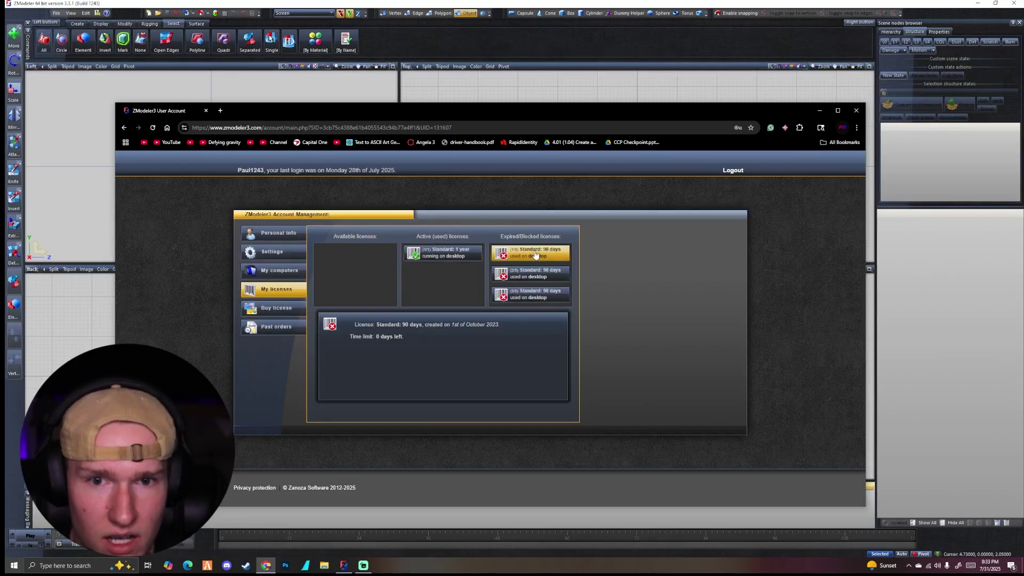
{"action": "left_click", "coordinate": [444, 257]}
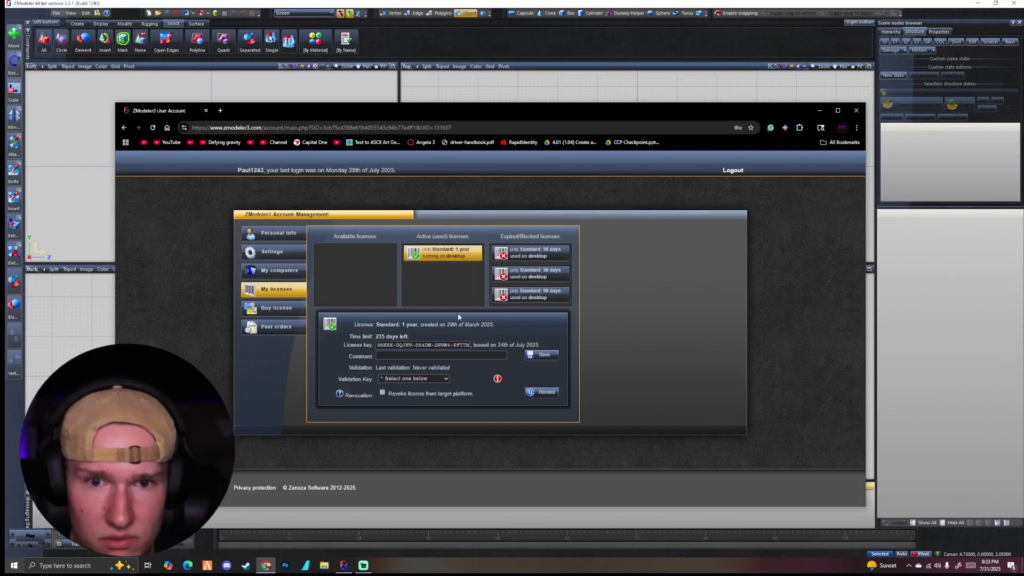
{"action": "mouse_move", "coordinate": [470, 348]}
{"action": "left_mouse_down"}
{"action": "mouse_move", "coordinate": [379, 345]}
{"action": "mouse_move", "coordinate": [468, 347]}
{"action": "left_mouse_up"}
{"action": "left_click", "coordinate": [380, 345]}
{"action": "right_click", "coordinate": [469, 347]}
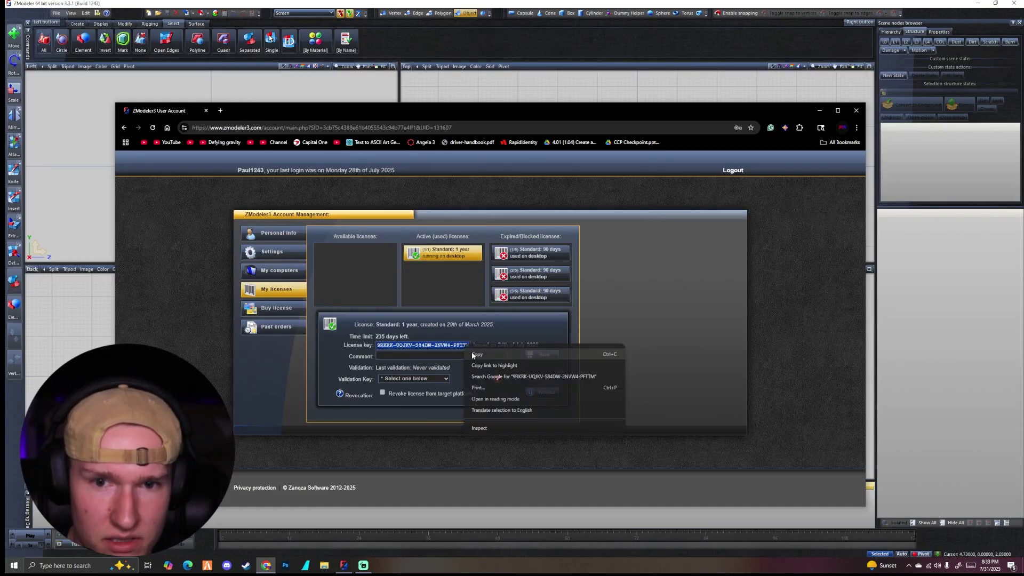
{"action": "left_click", "coordinate": [475, 347]}
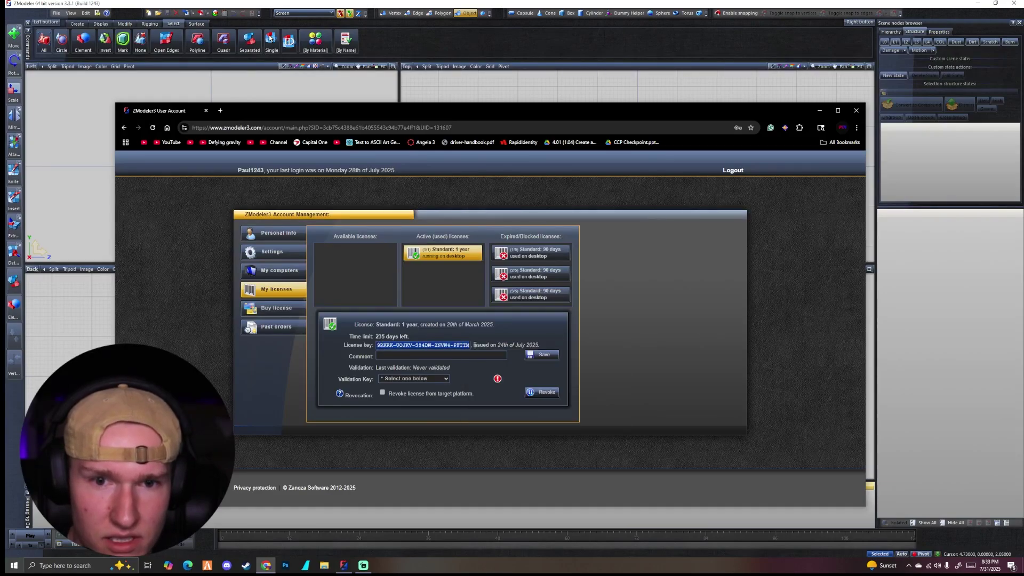
{"action": "left_click", "coordinate": [826, 111]}
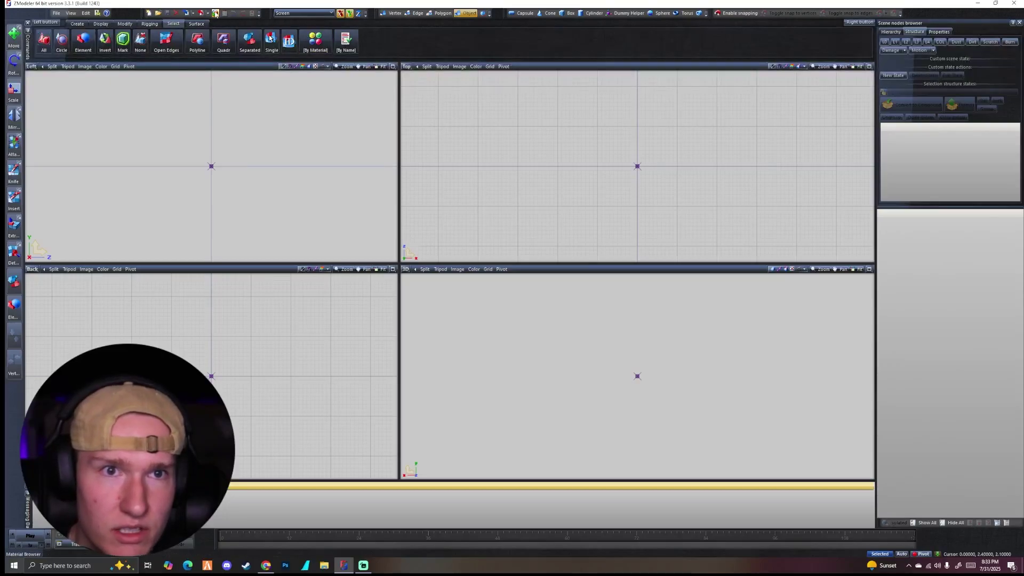
Show the License information tab of ZModeler's About dialog.
{"action": "left_click", "coordinate": [107, 13]}
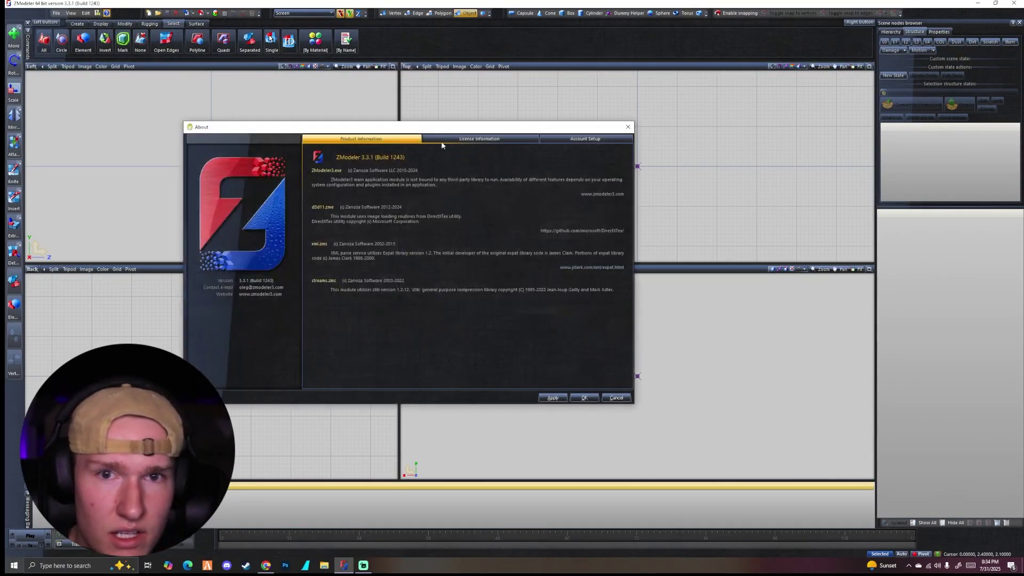
{"action": "left_click", "coordinate": [462, 139]}
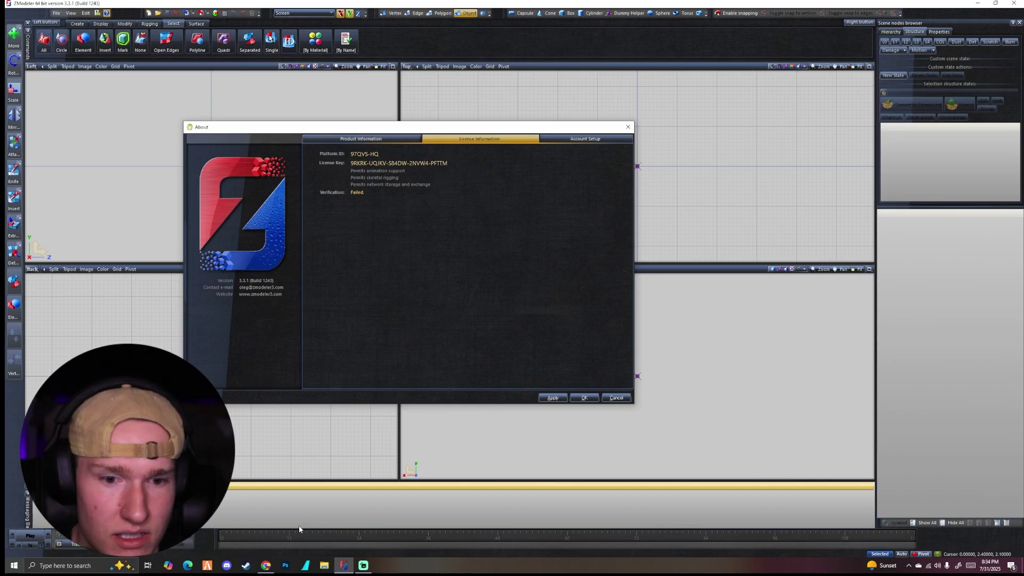
Set the active license's validation key to 64-bit, version 3.3.1.1243.
{"action": "left_click", "coordinate": [265, 565]}
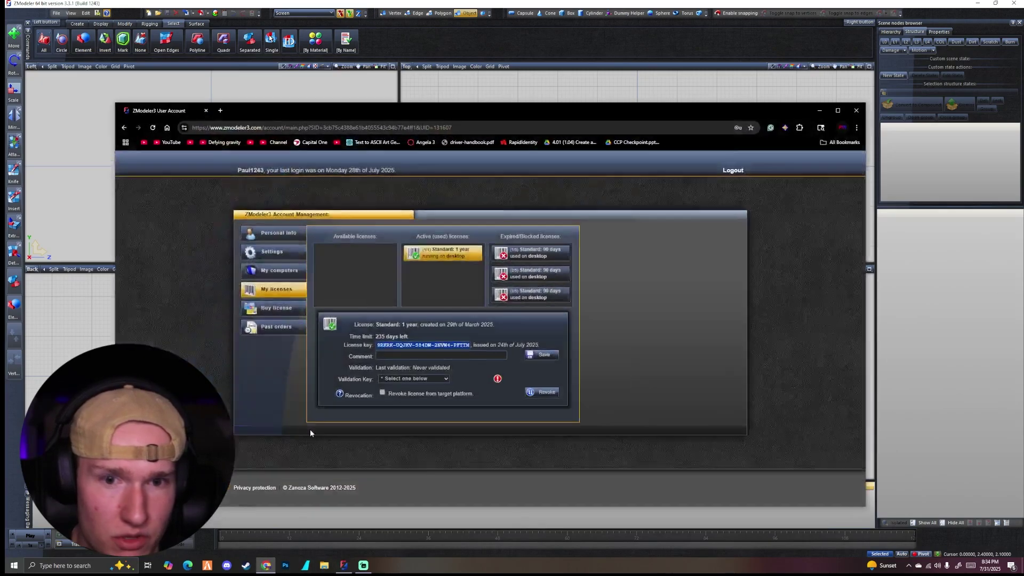
{"action": "left_click", "coordinate": [432, 378]}
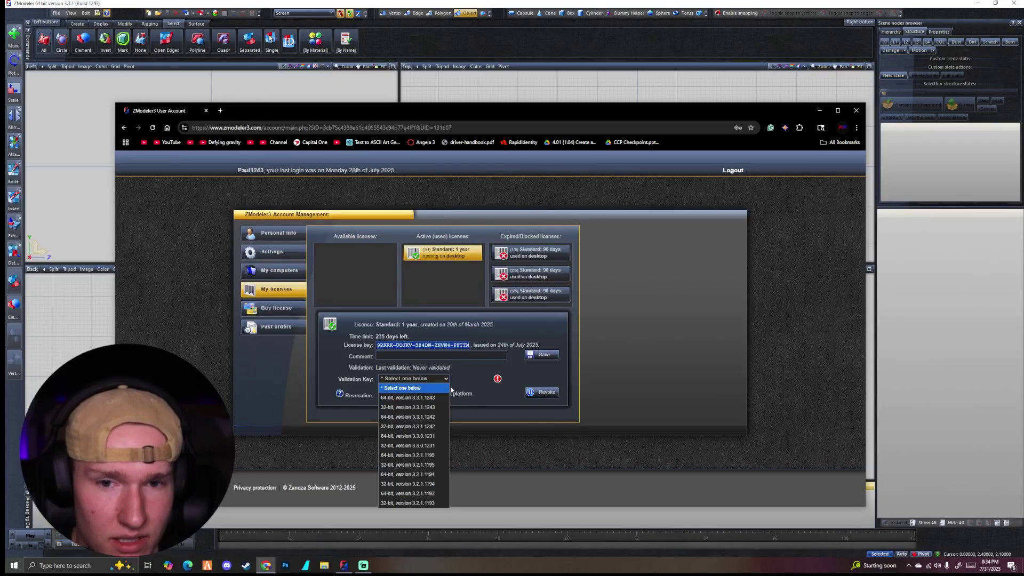
{"action": "left_click", "coordinate": [485, 373]}
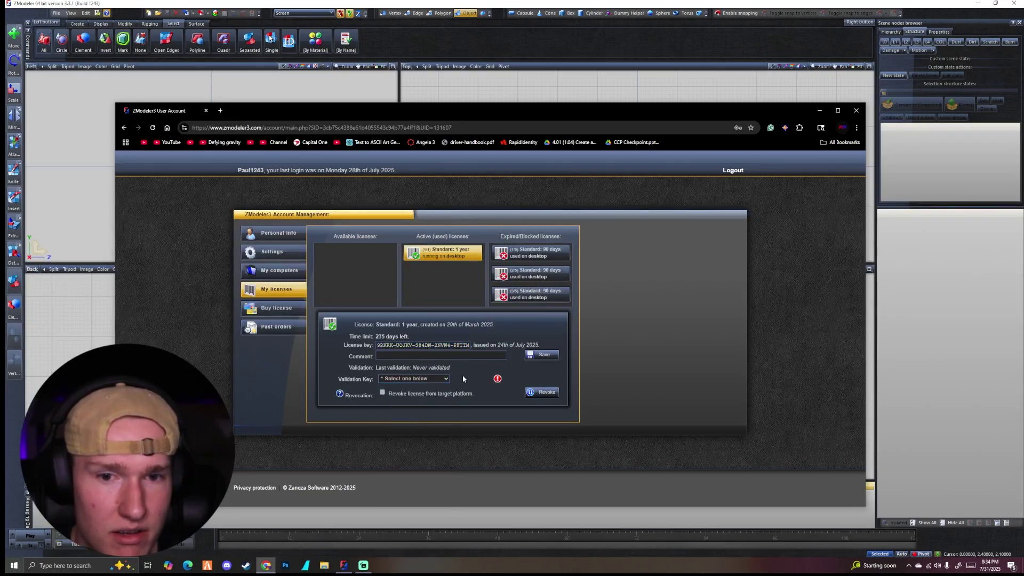
{"action": "left_click_drag", "start_coordinate": [446, 109], "coordinate": [0, 110]}
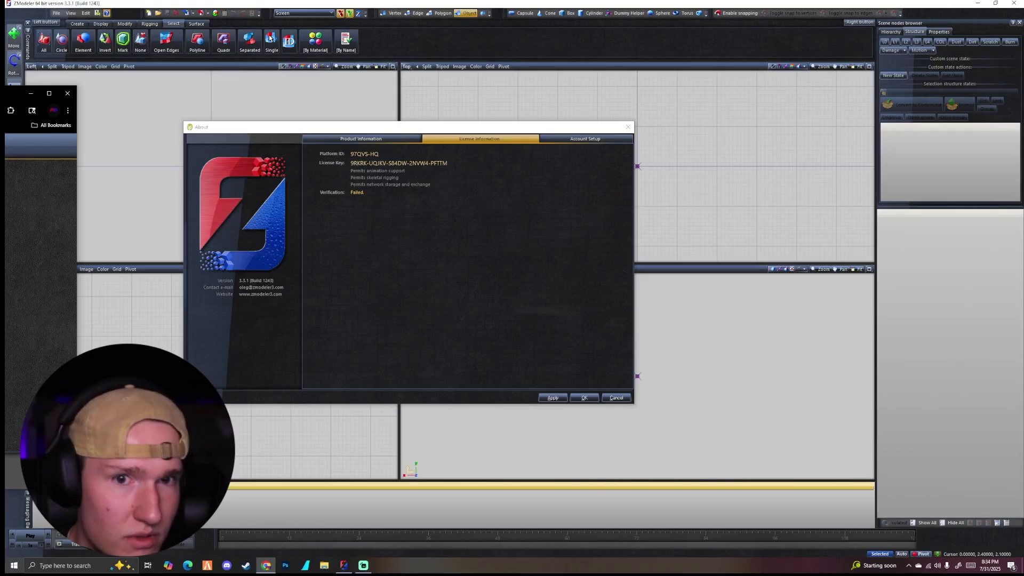
{"action": "left_click", "coordinate": [121, 157]}
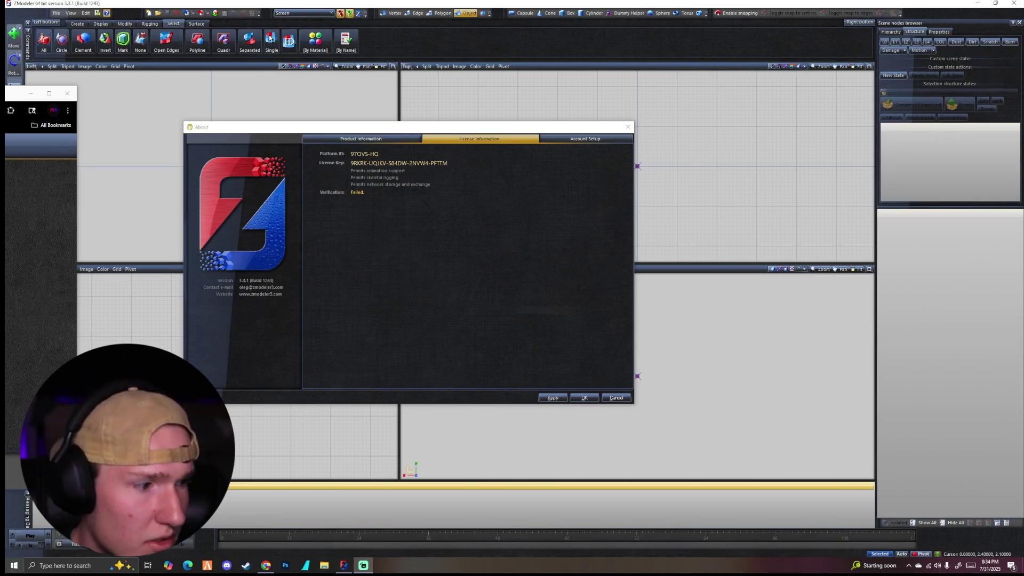
{"action": "key", "text": "alt+Tab"}
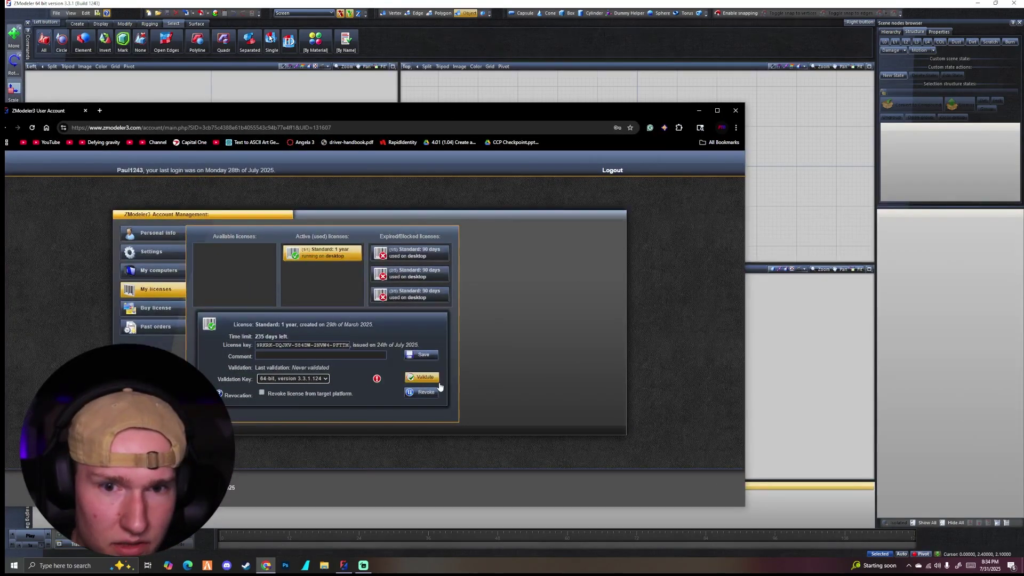
Return to ZModeler's About dialog showing 235 days validity, revalidate in 62 days.
{"action": "key", "text": "alt+Tab"}
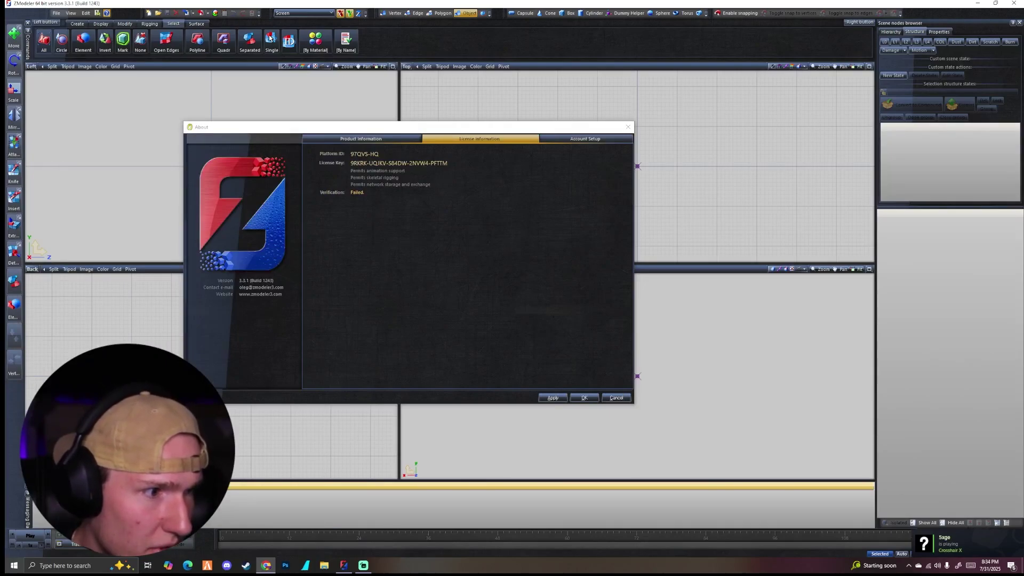
{"action": "left_click", "coordinate": [283, 271]}
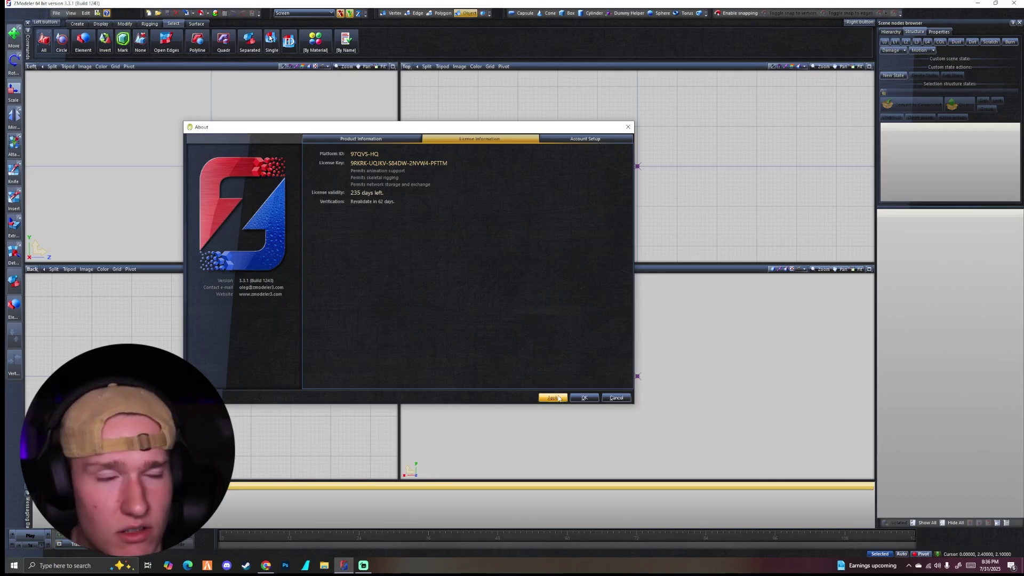
Close the About dialog with OK.
{"action": "left_click", "coordinate": [584, 397]}
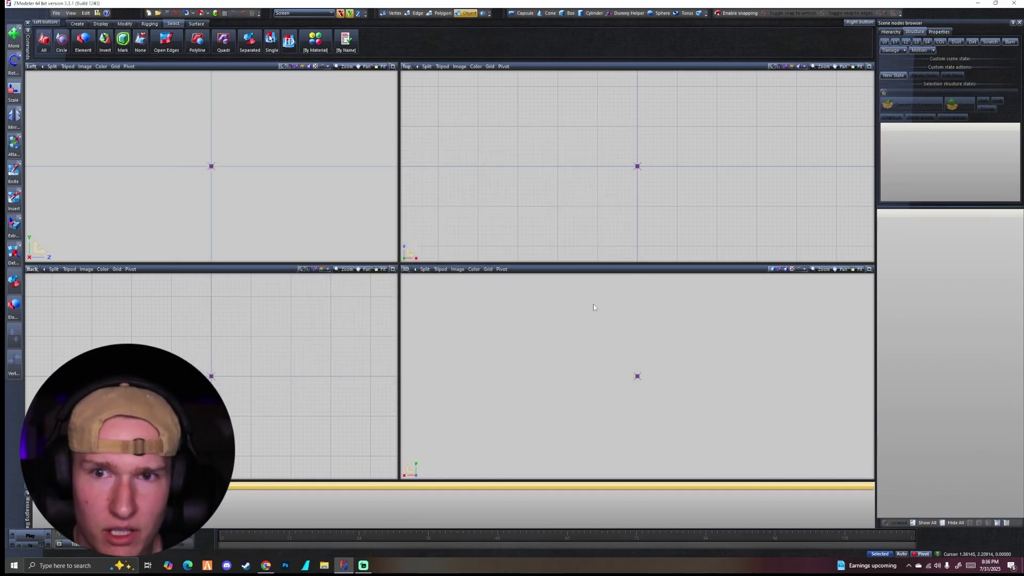